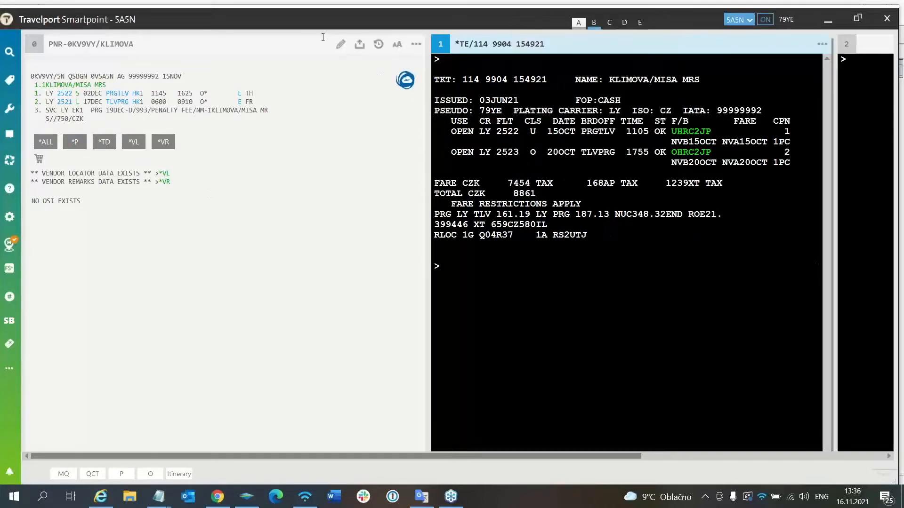
- Open the reservation in Travel Cloud Pro and load its original ticket into the booking by ticket number
left_click(407, 83)
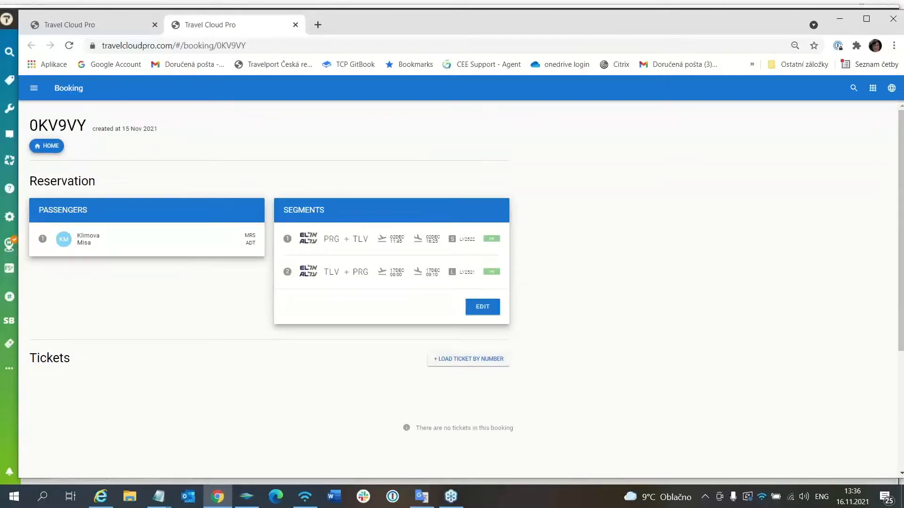
key("alt+Tab")
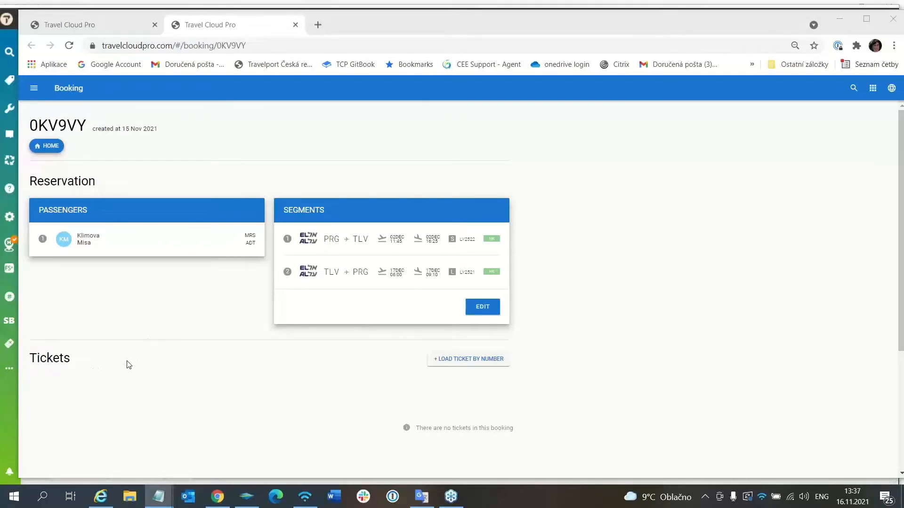
left_click(473, 361)
left_click(443, 284)
key("ctrl+v")
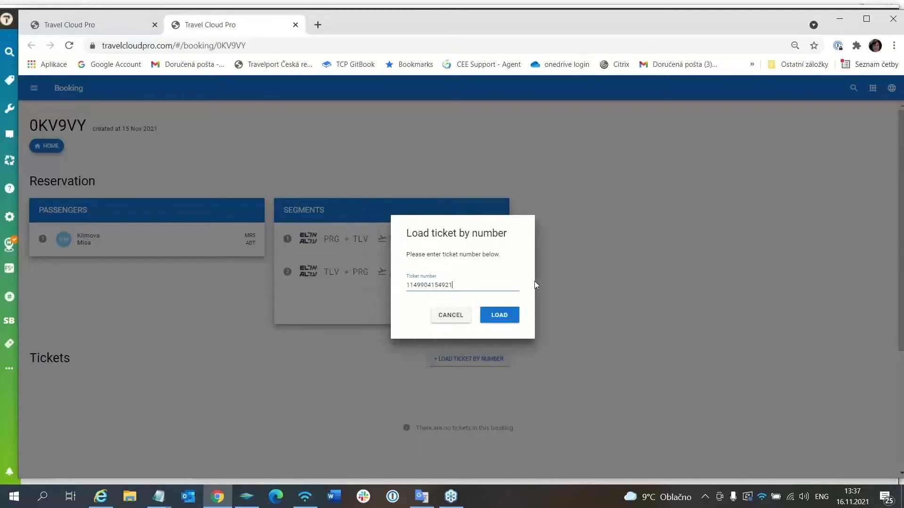
left_click(495, 315)
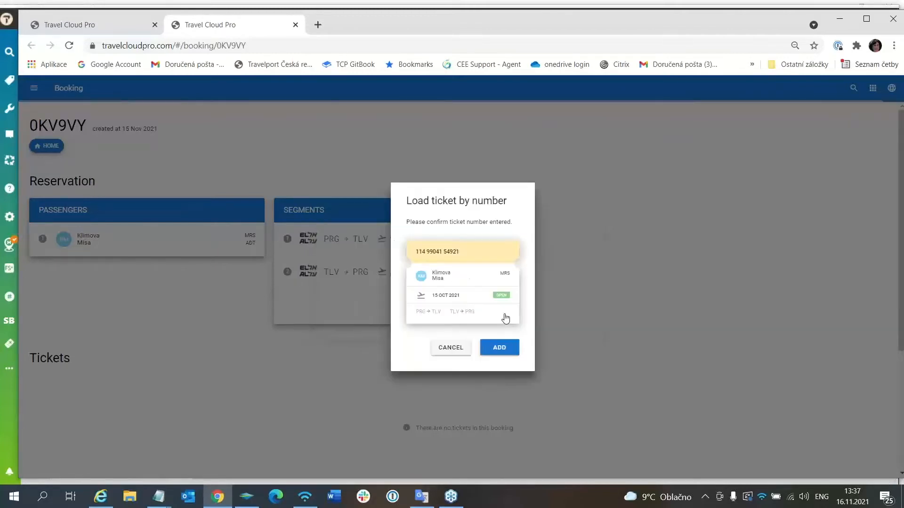
left_click(508, 348)
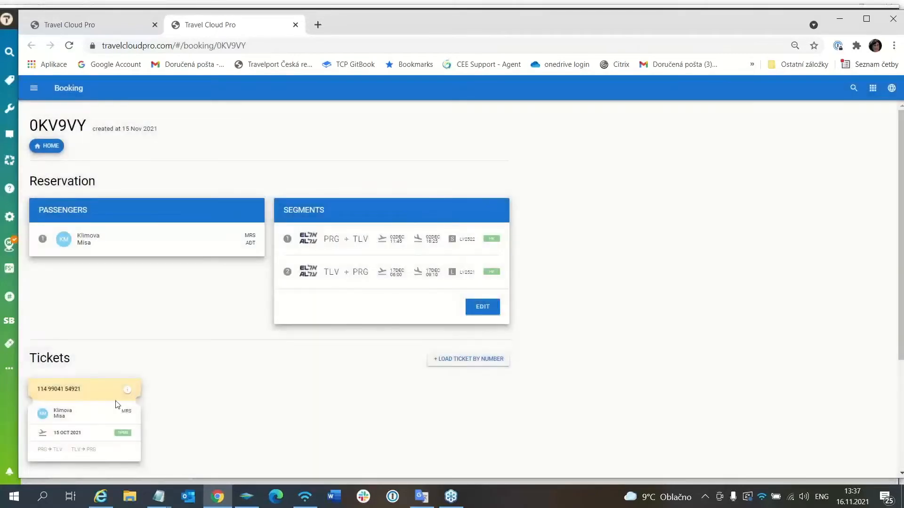
- Open the loaded ticket's information and start an exchange of that ticket
scroll(311, 381, "down", 1)
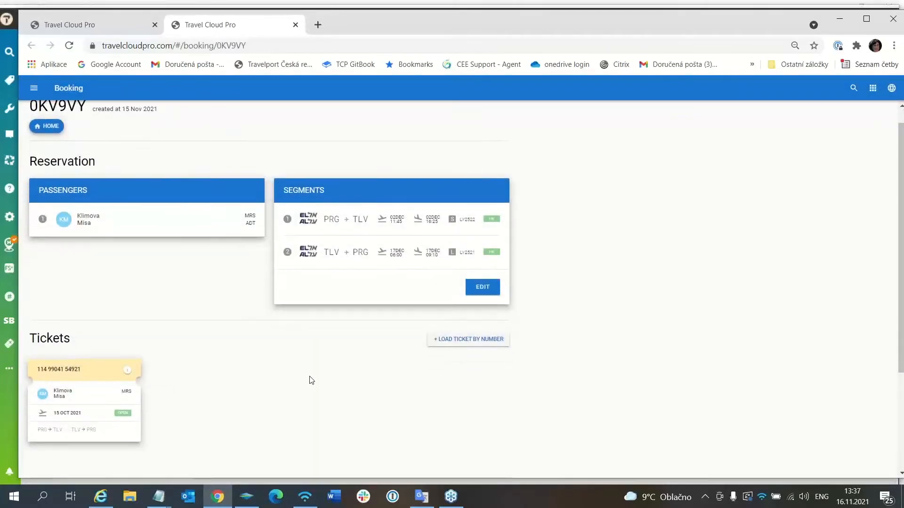
scroll(311, 380, "down", 3)
scroll(218, 278, "up", 3)
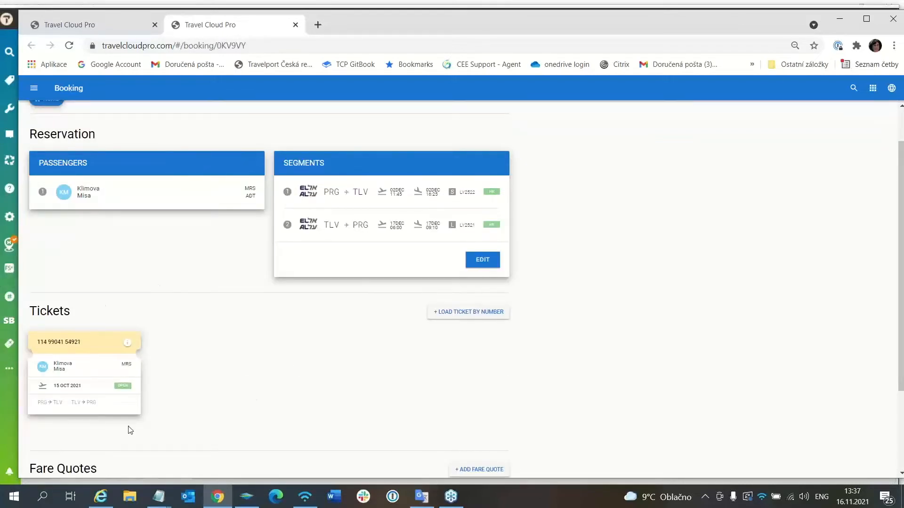
scroll(296, 429, "down", 2)
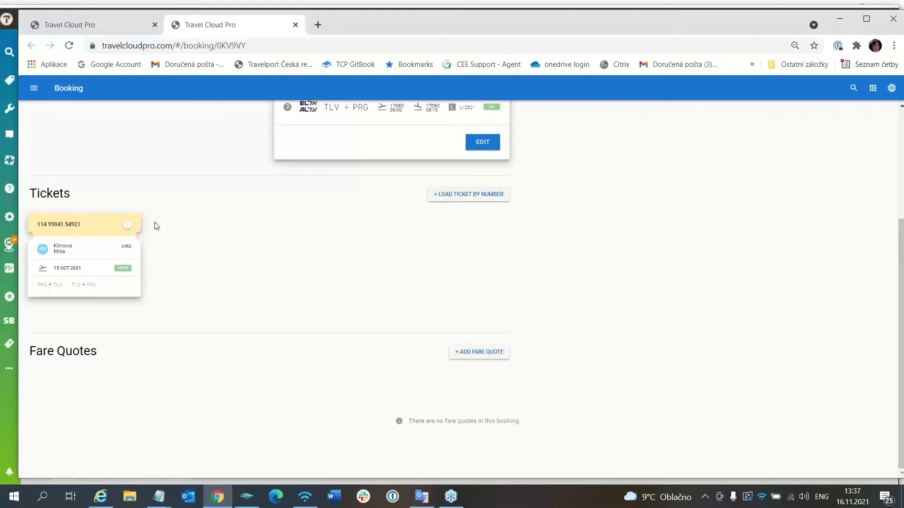
scroll(178, 257, "up", 3)
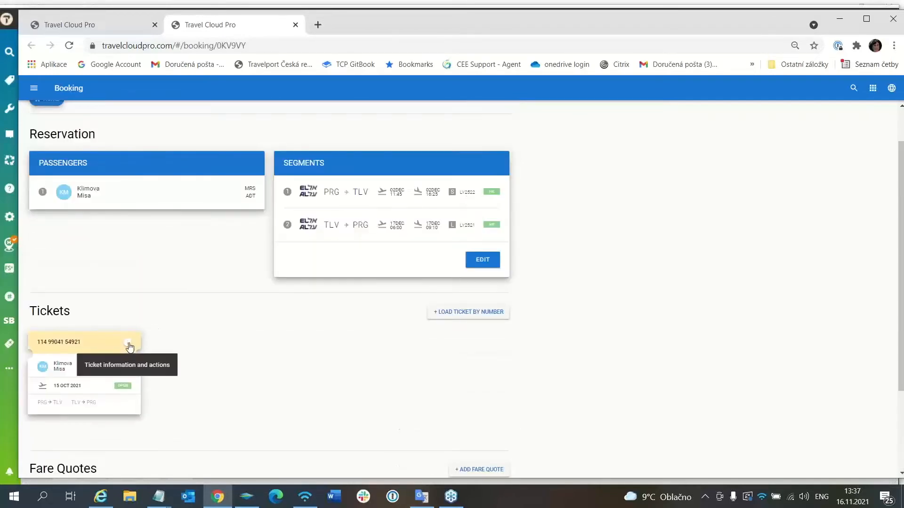
left_click(129, 343)
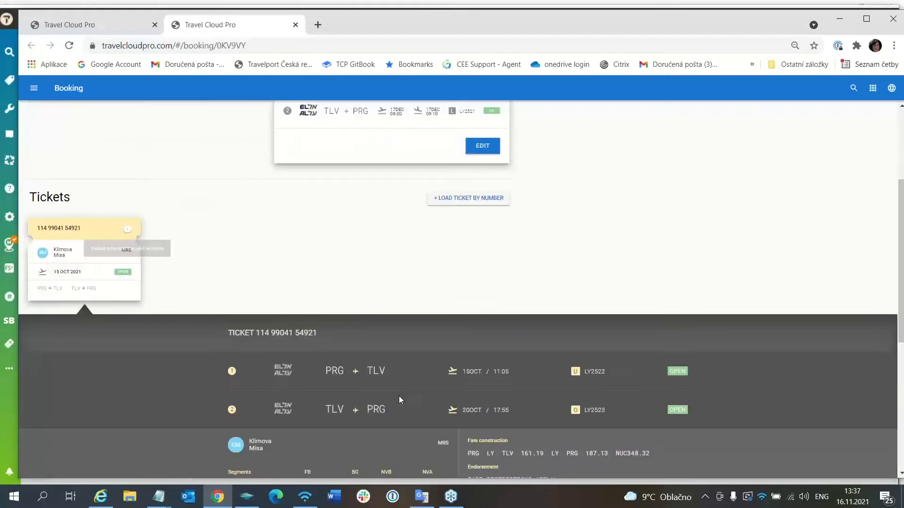
scroll(408, 282, "down", 1)
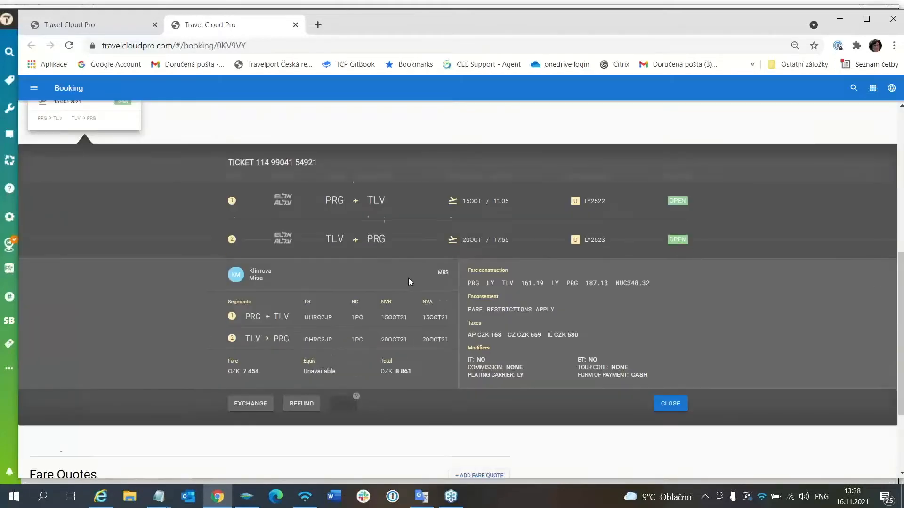
scroll(329, 320, "down", 1)
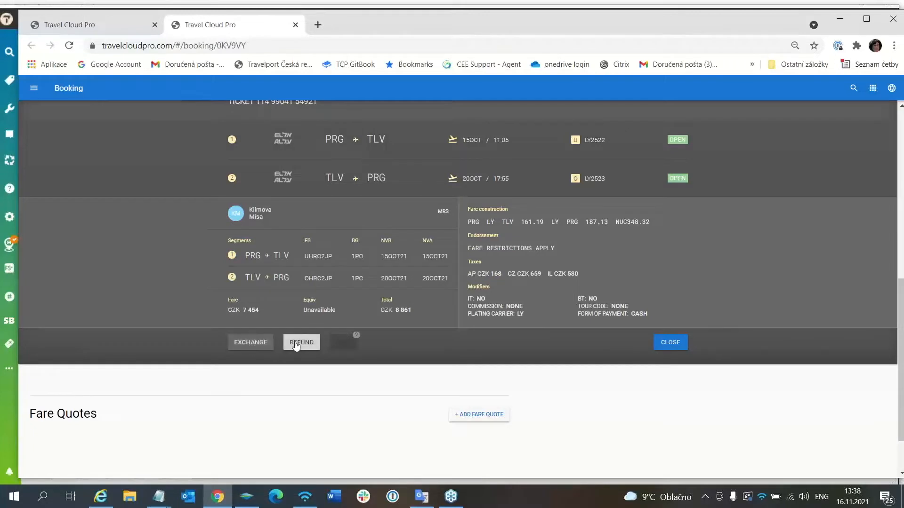
left_click(249, 344)
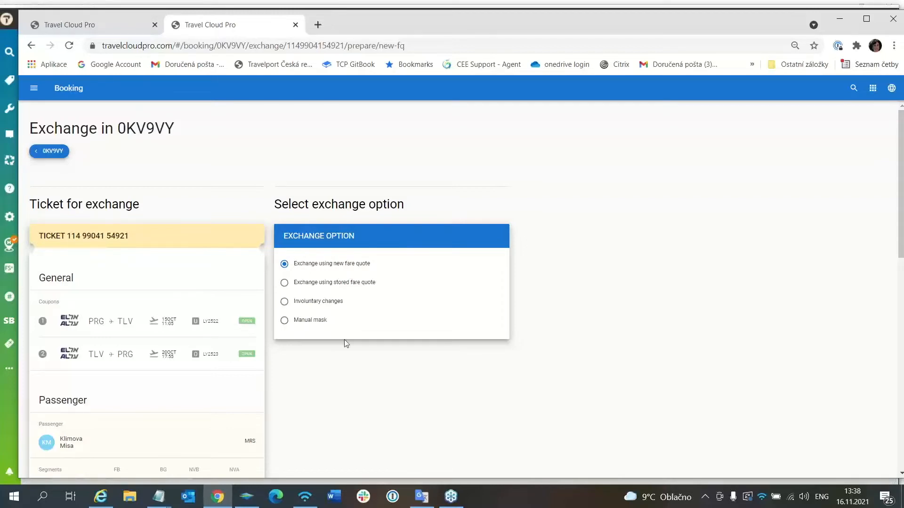
- Select both segments, PRG to TLV and TLV to PRG, for the exchange using a new fare quote
scroll(344, 341, "down", 1)
scroll(344, 341, "down", 10)
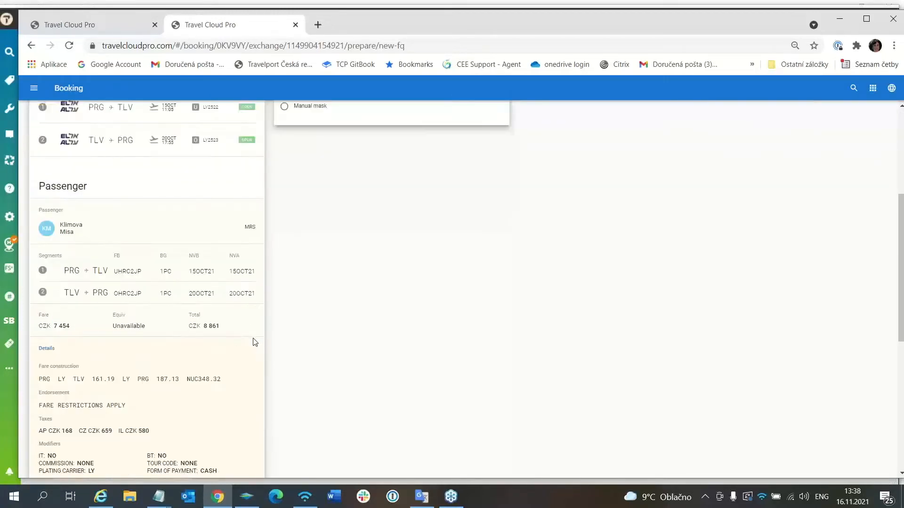
scroll(255, 342, "down", 2)
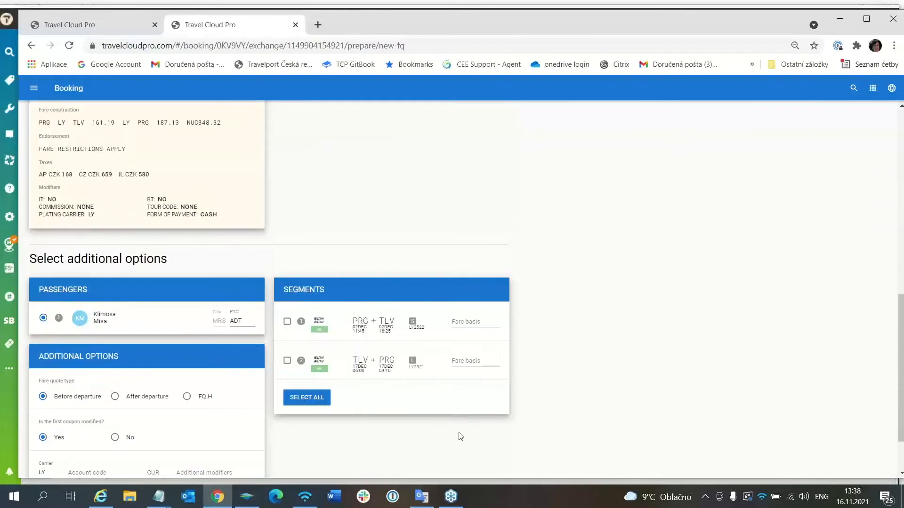
left_click(298, 399)
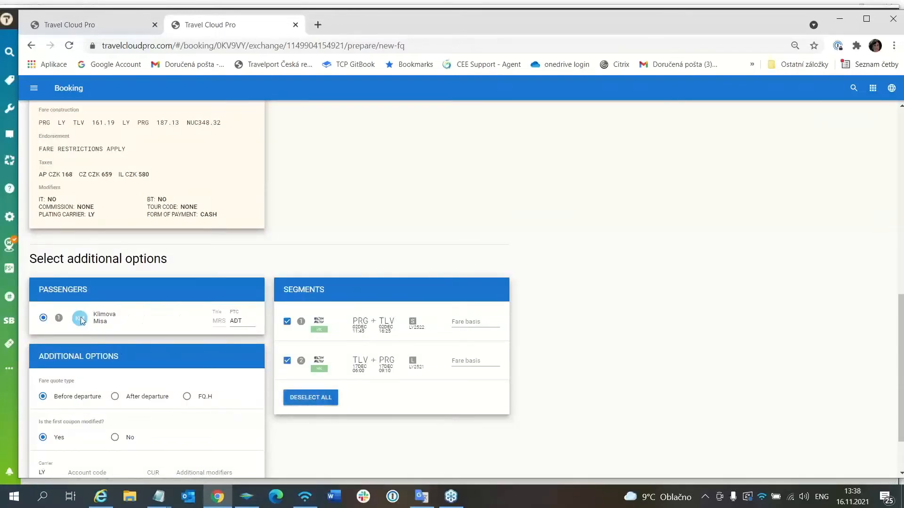
- Set the fare quote type to Before departure and mark the first coupon as not modified
scroll(341, 437, "down", 2)
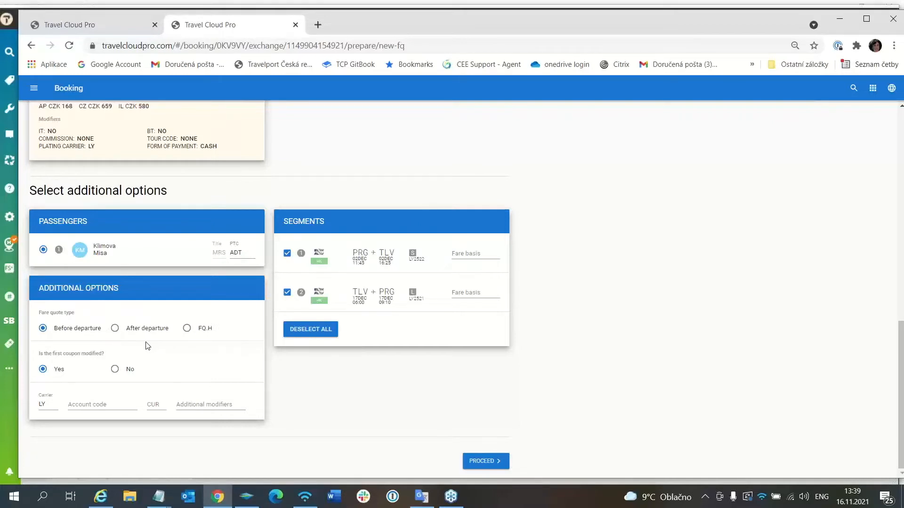
left_click(115, 328)
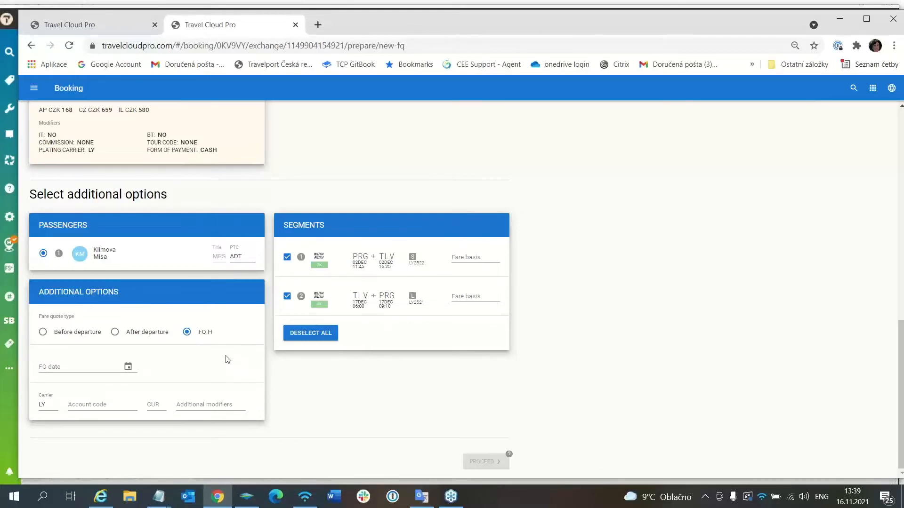
left_click(43, 333)
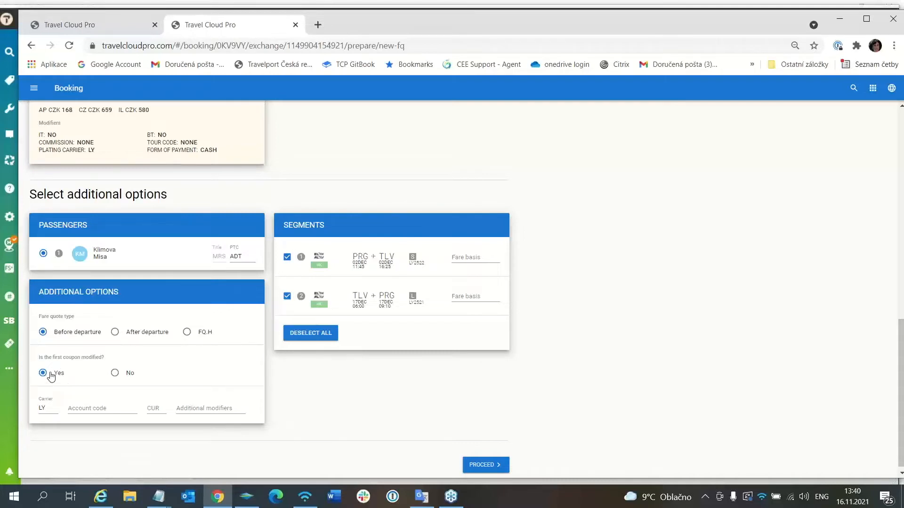
left_click(115, 374)
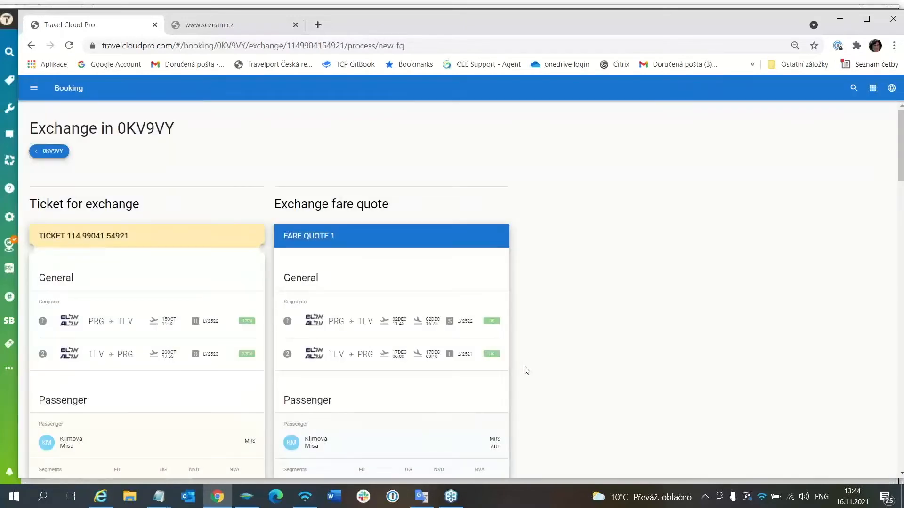
- Compare the original ticket with the new fare quote, and enter a DU tax penalty of CZK 500
scroll(525, 370, "down", 6)
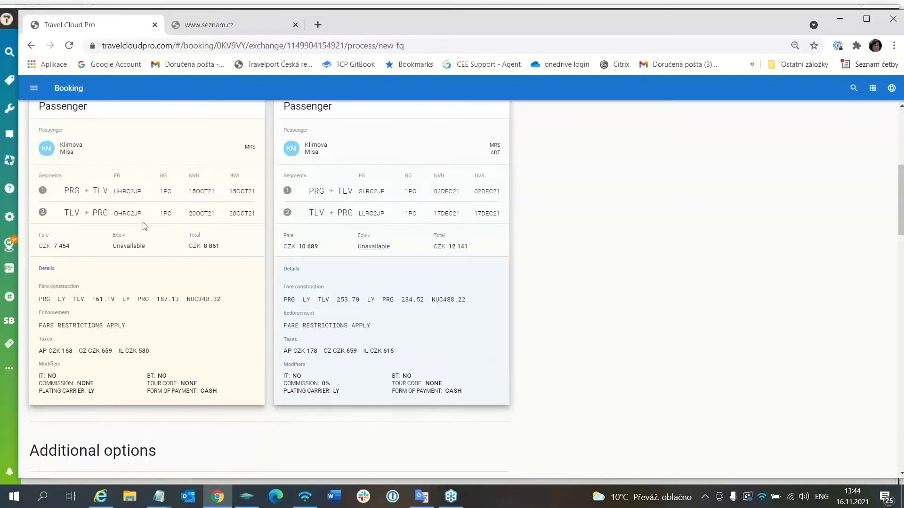
left_click_drag(144, 226, 144, 243)
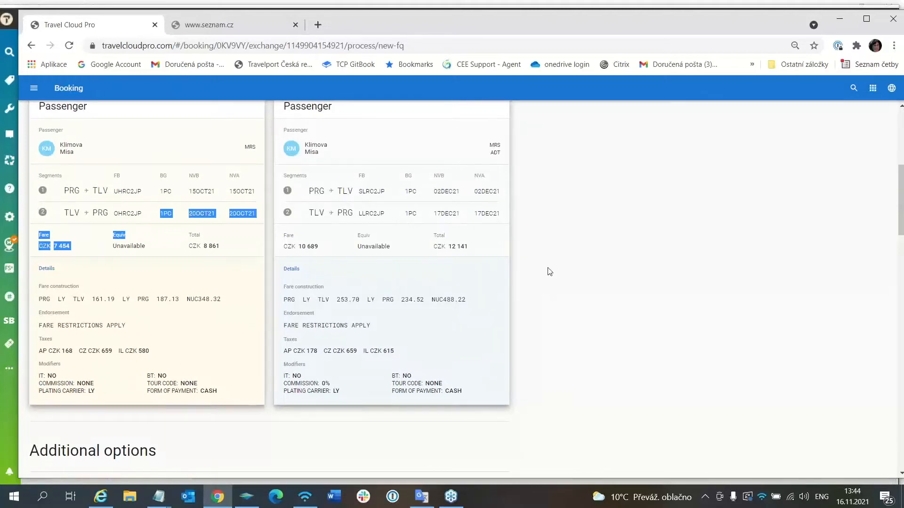
scroll(547, 269, "up", 1)
left_click(169, 391)
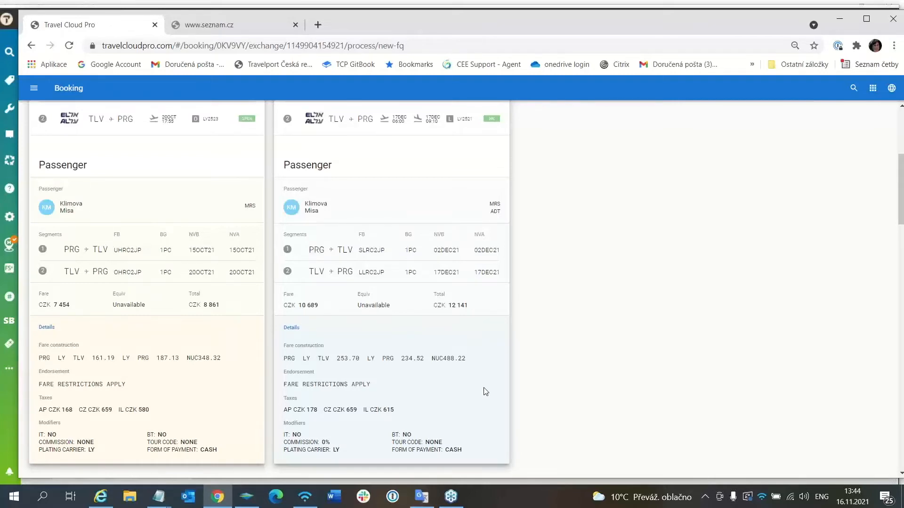
scroll(485, 391, "down", 6)
scroll(484, 388, "down", 2)
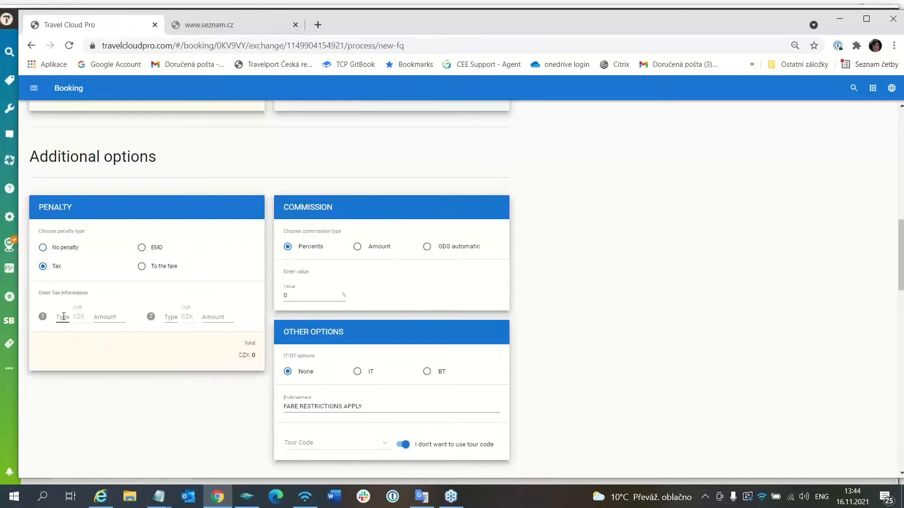
left_click(64, 317)
key("Tab")
type("500")
left_click(293, 294)
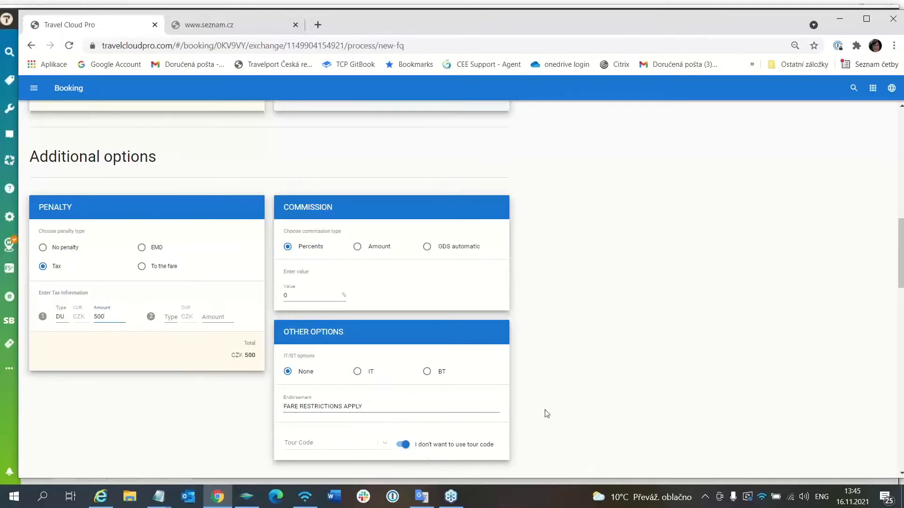
- Review the taxes, fare and totals in the comparison table and the payment methods available for the additional collection
scroll(546, 413, "down", 3)
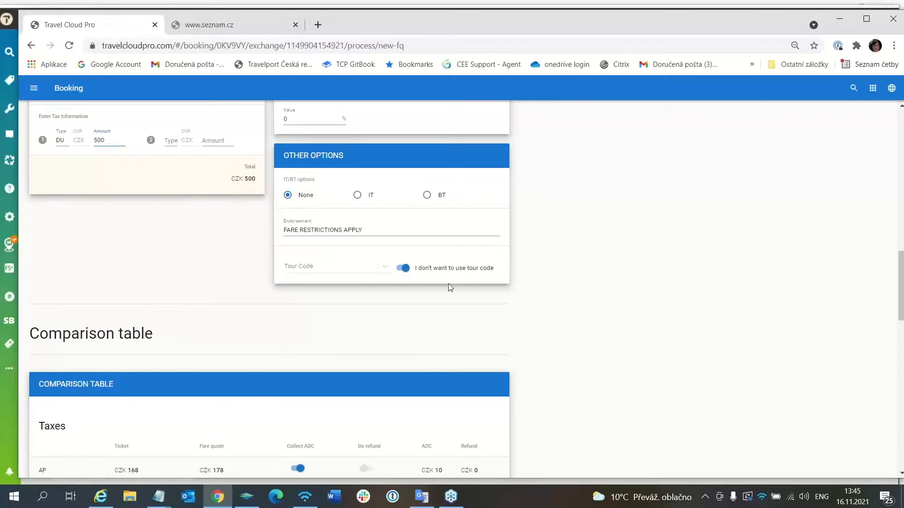
scroll(449, 287, "down", 2)
scroll(535, 255, "down", 2)
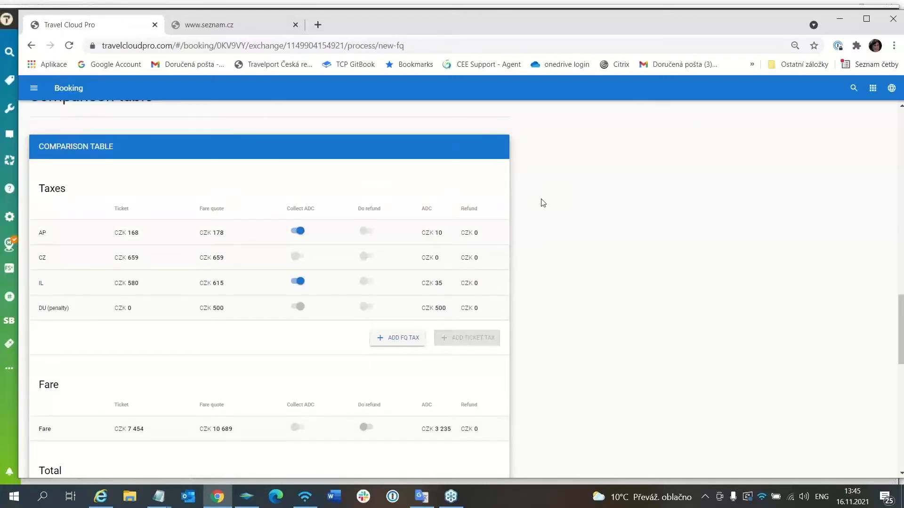
scroll(541, 203, "down", 1)
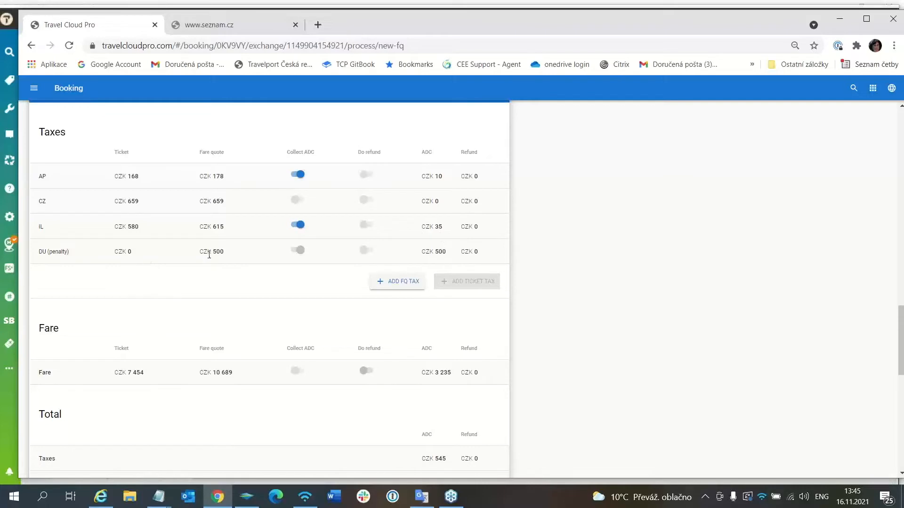
scroll(465, 370, "down", 4)
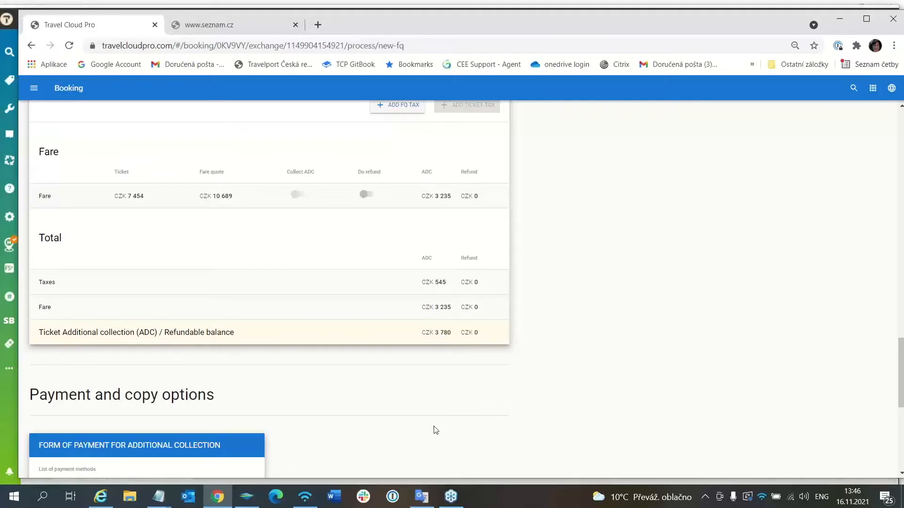
scroll(433, 430, "down", 3)
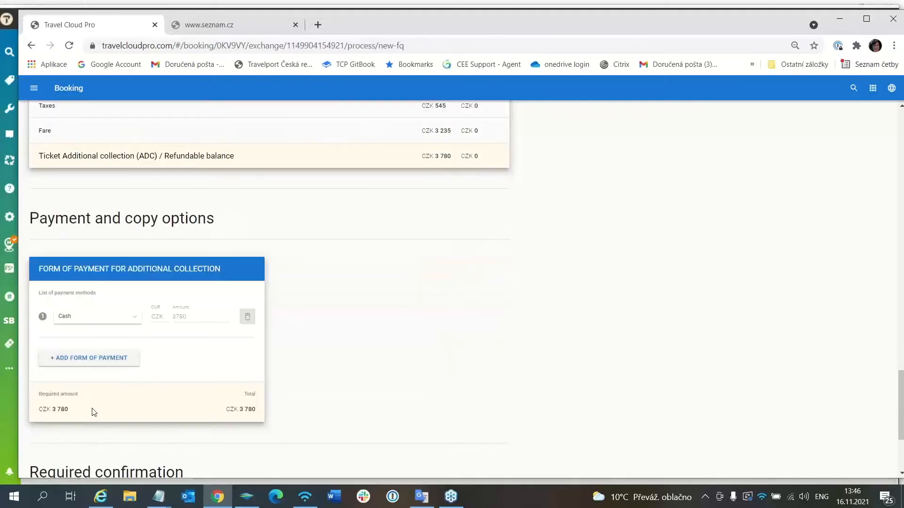
left_click(134, 323)
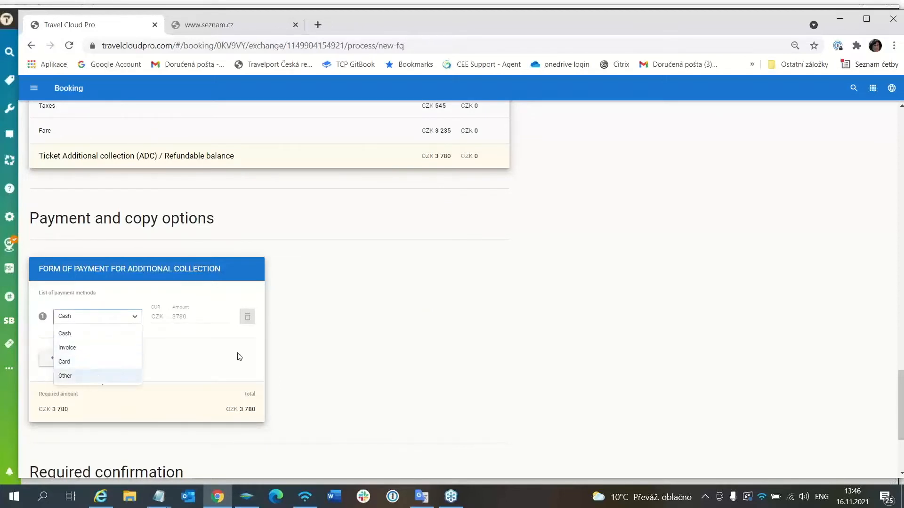
left_click(315, 346)
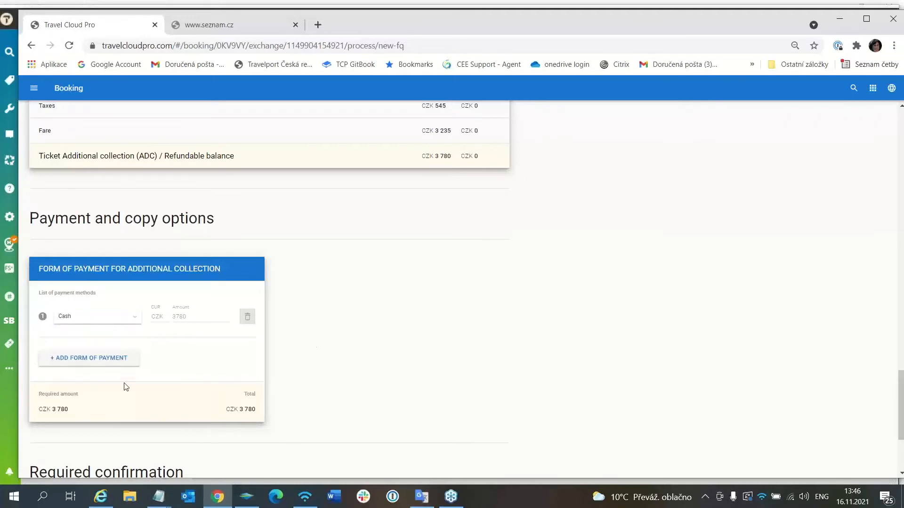
- Confirm that category 16 and the appropriate fare rules were checked, and store the exchange fare
scroll(381, 336, "down", 3)
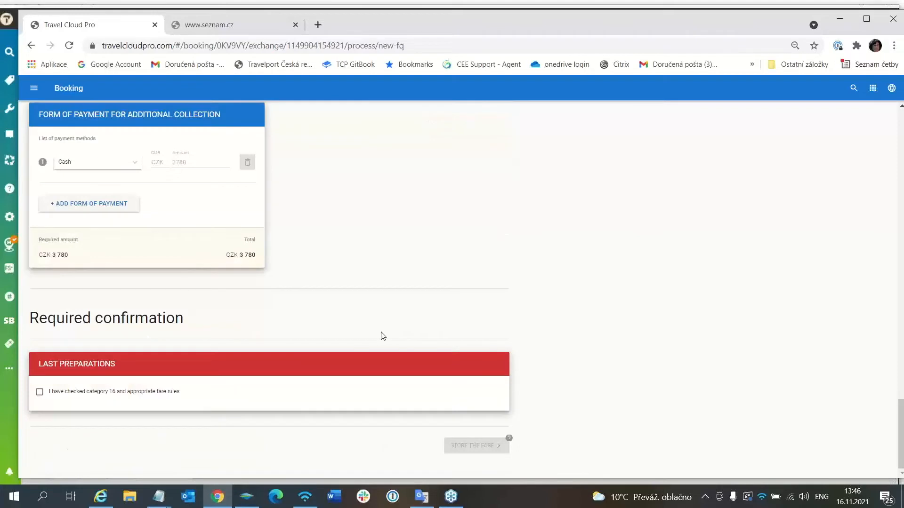
left_click(39, 393)
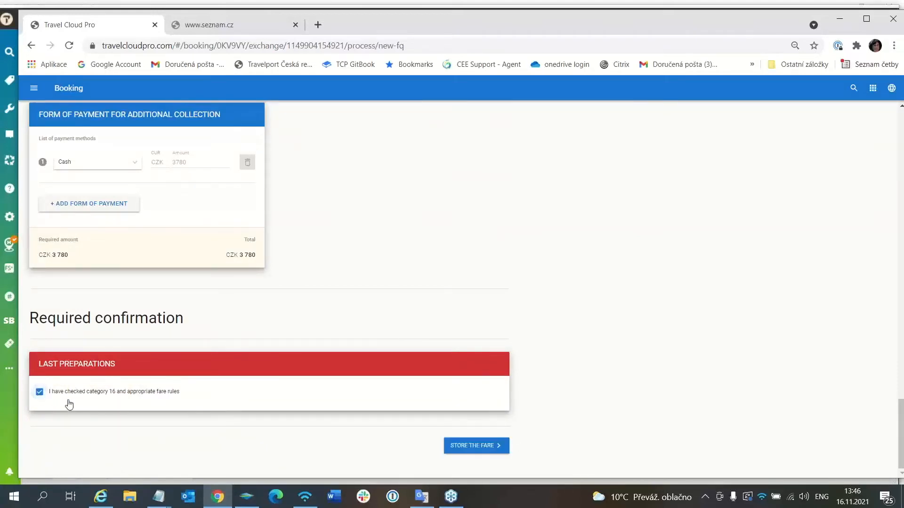
left_click(486, 451)
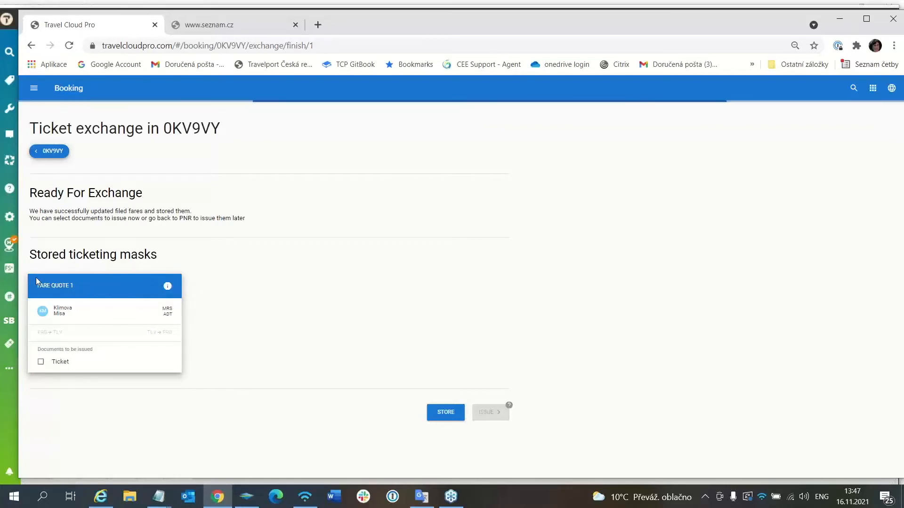
- Review the filed fare details and exchange screens of Fare Quote 1, and close them
left_click(167, 286)
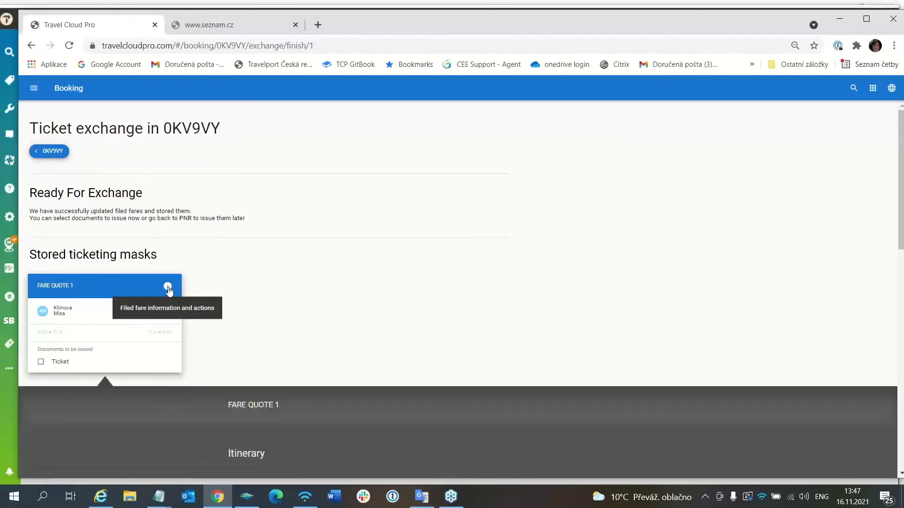
scroll(364, 289, "down", 10)
scroll(364, 290, "down", 3)
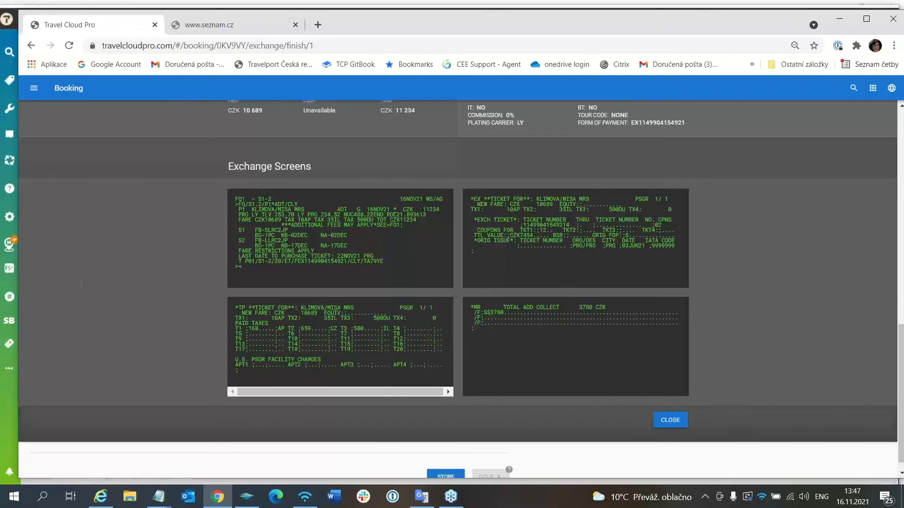
left_click(670, 420)
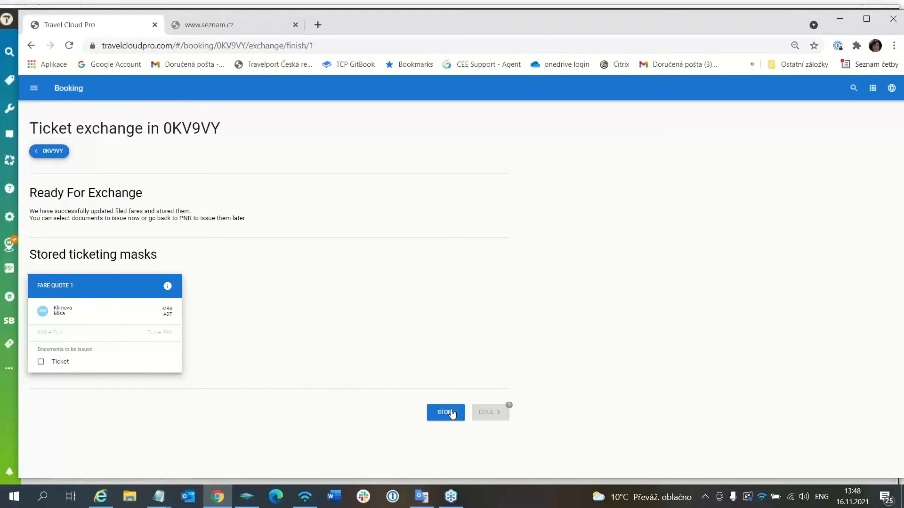
- Select the ticket as the document to issue and confirm that all exchange screens have been checked
left_click(40, 362)
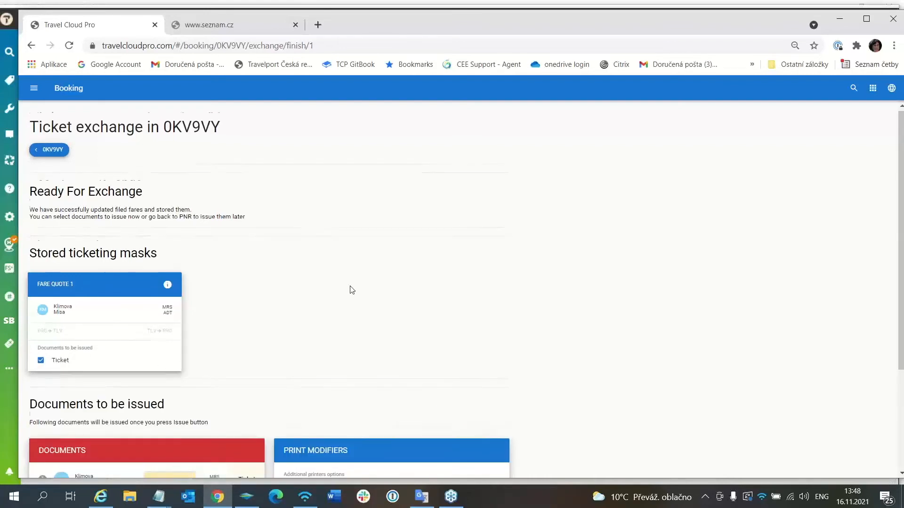
scroll(154, 302, "down", 3)
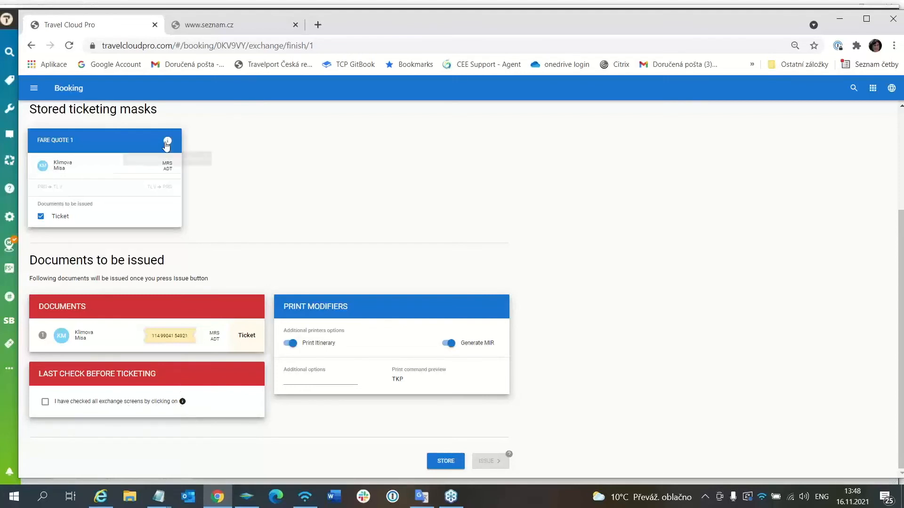
left_click(45, 402)
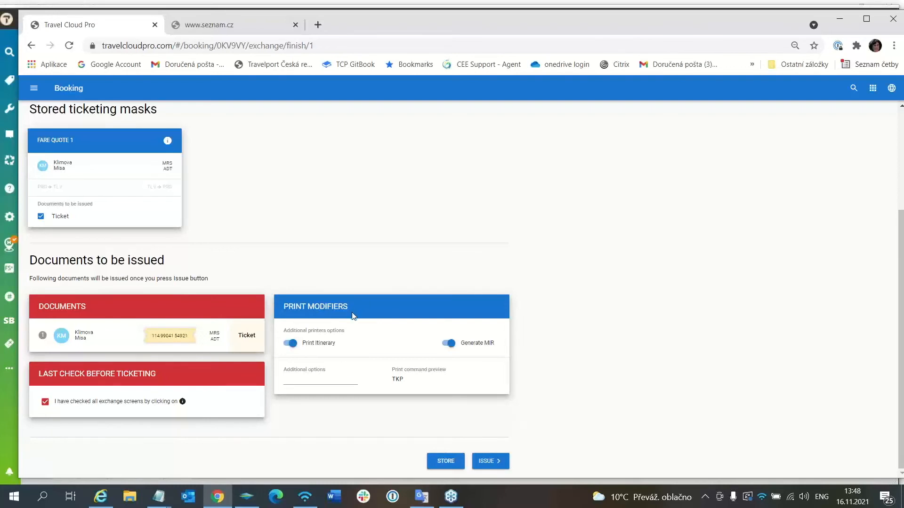
- Issue the exchanged ticket with the print itinerary and MIR options on, and acknowledge the ticketing result
left_click(296, 385)
left_click(492, 462)
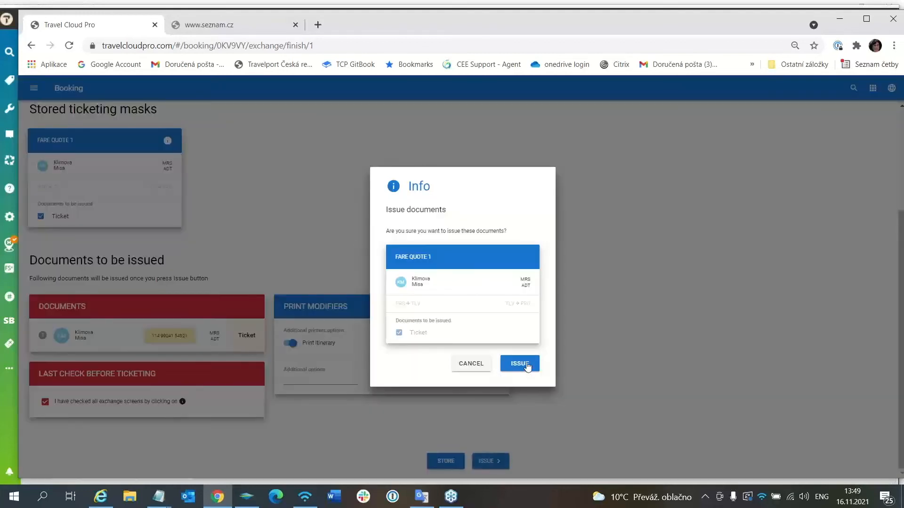
left_click(526, 364)
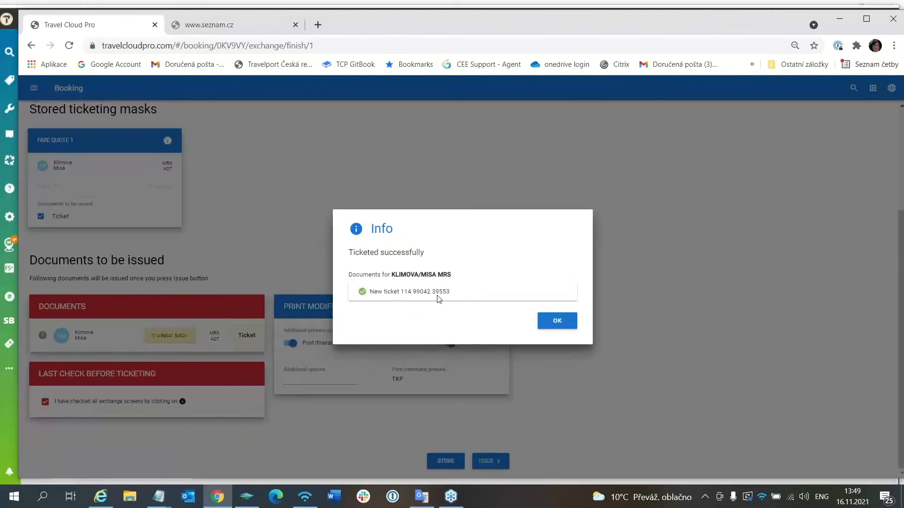
left_click(566, 325)
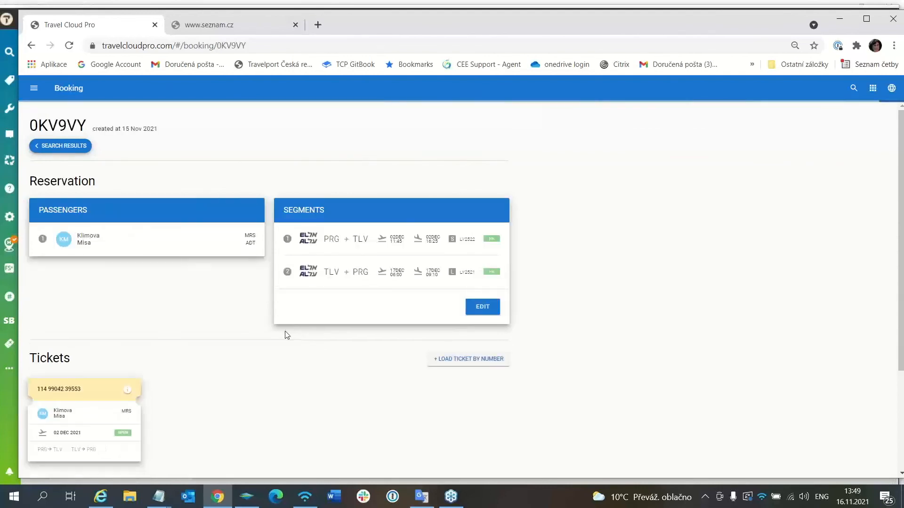
- Review the newly issued ticket's coupons, fare, taxes and exchanged-for reference in the booking, and close its details
left_click(129, 395)
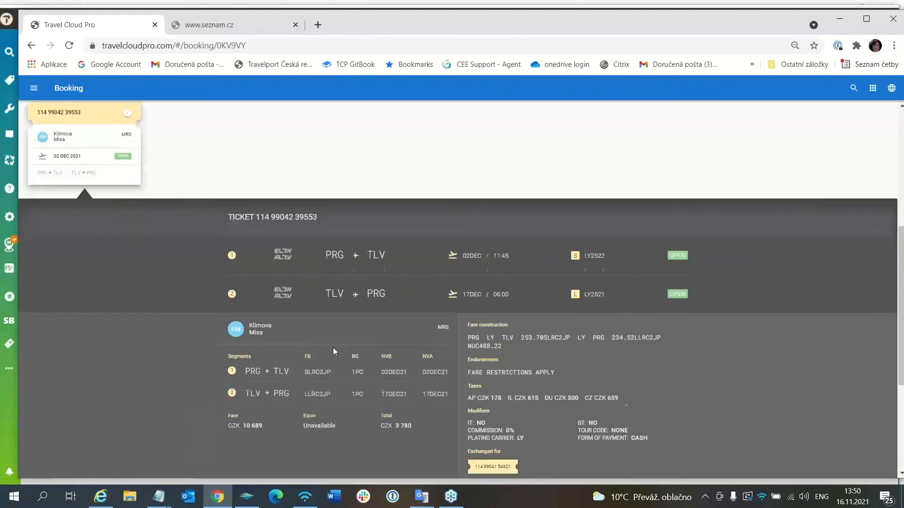
scroll(332, 351, "down", 3)
scroll(281, 229, "up", 3)
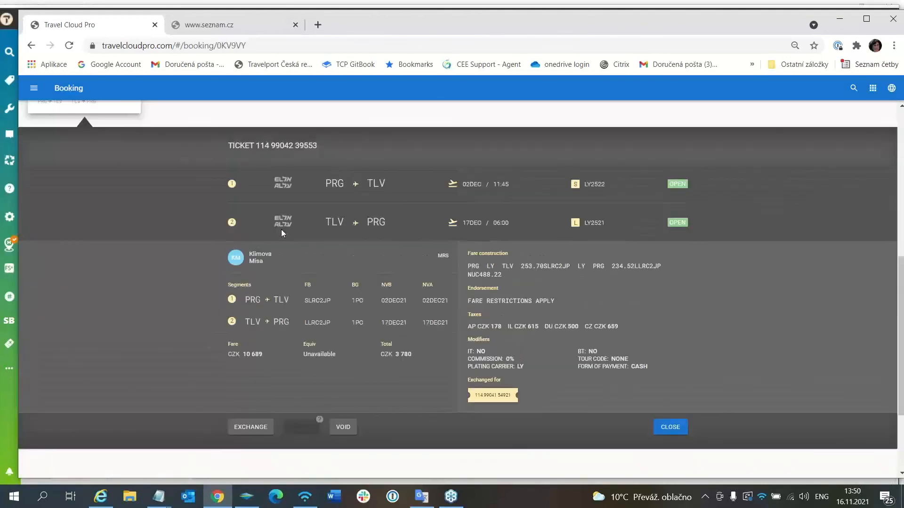
left_click(670, 442)
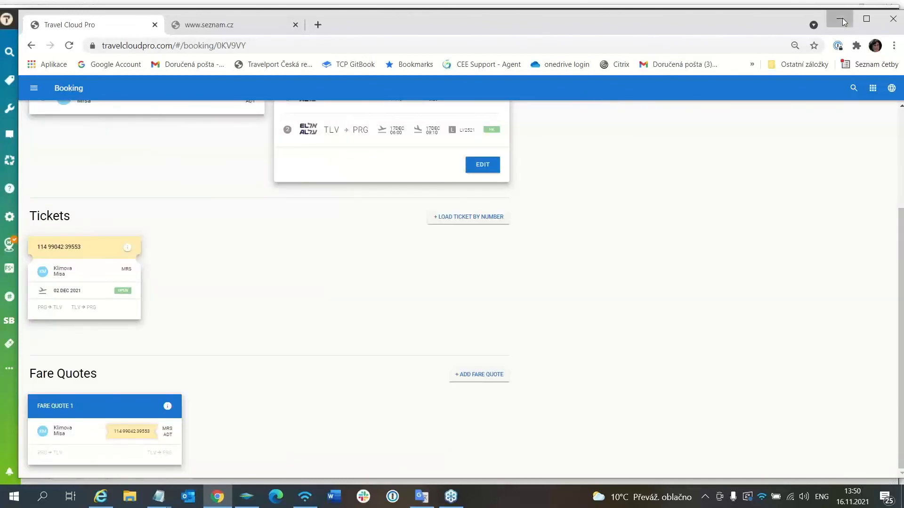
- Switch to Travelport Smartpoint, ignore and re-retrieve the booking with IR, and clear the terminal window
left_click(839, 22)
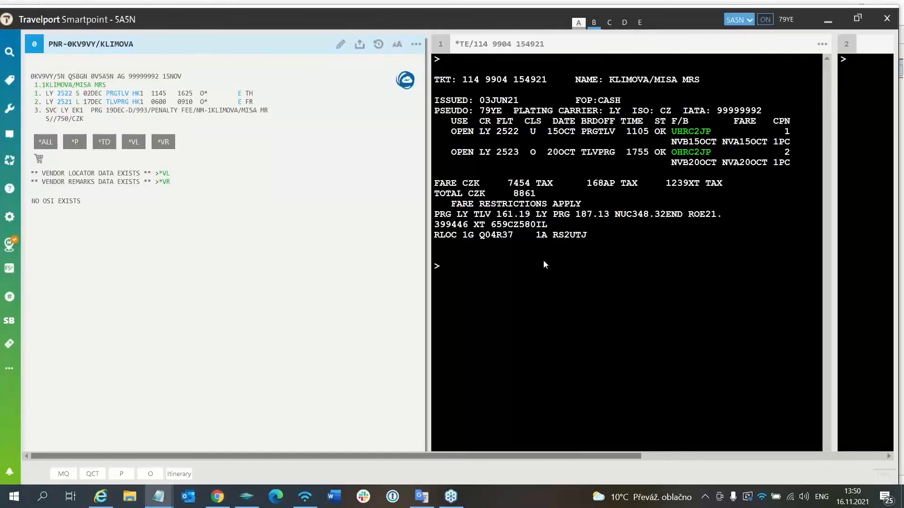
left_click(446, 265)
type("IR")
key("Return")
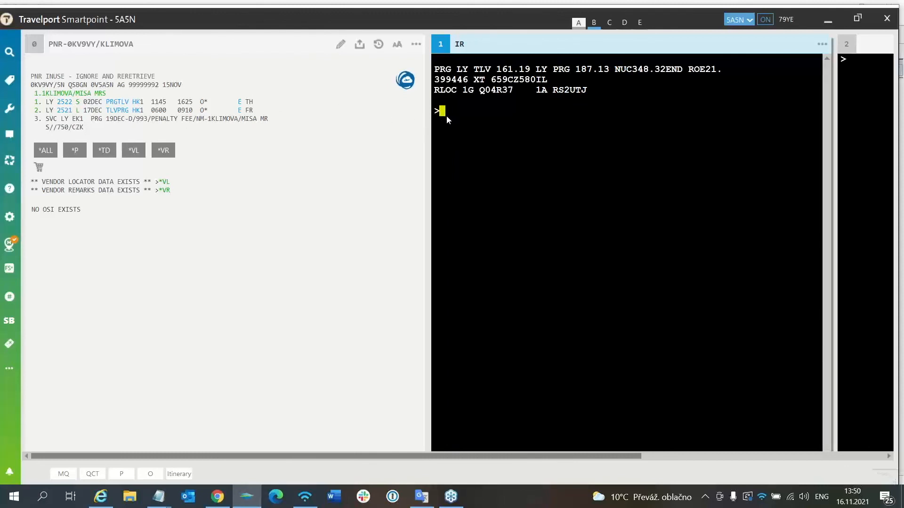
key("ctrl+w")
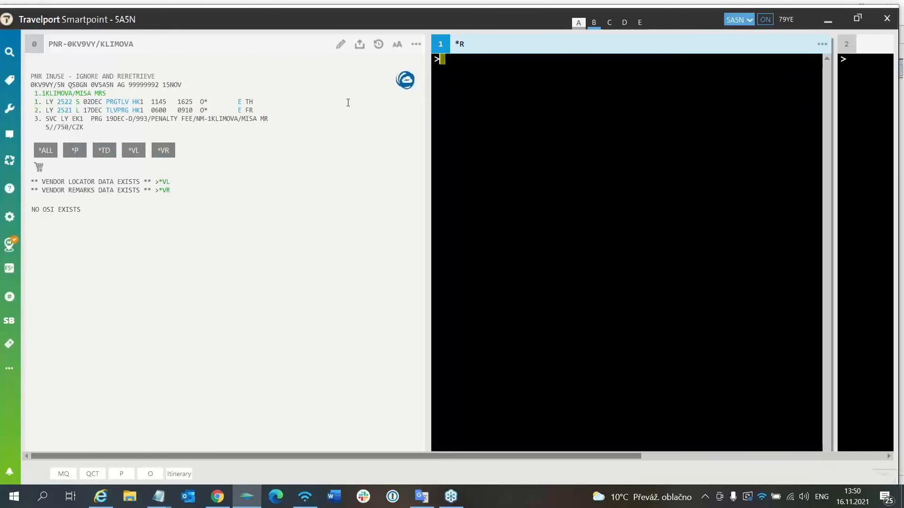
- Refresh the booking once more with IR and display its electronic ticket record with *HTE
type("IR")
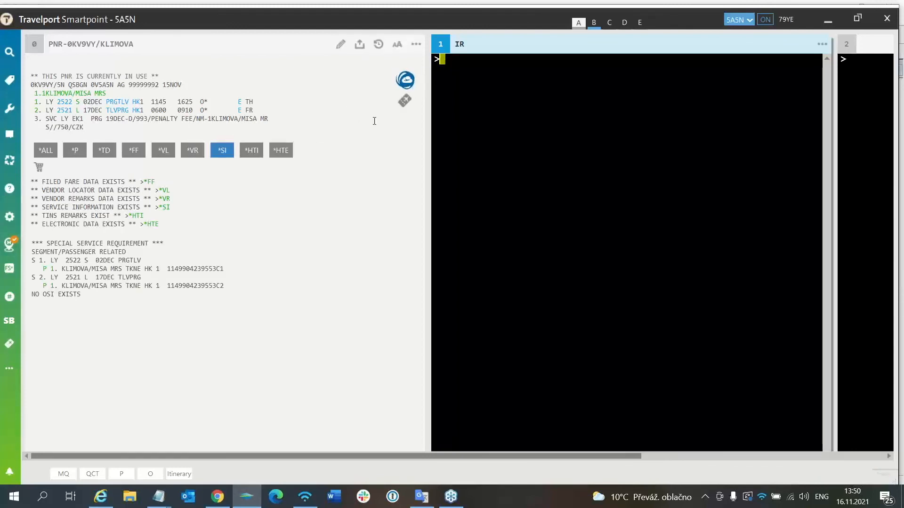
type("*HTE")
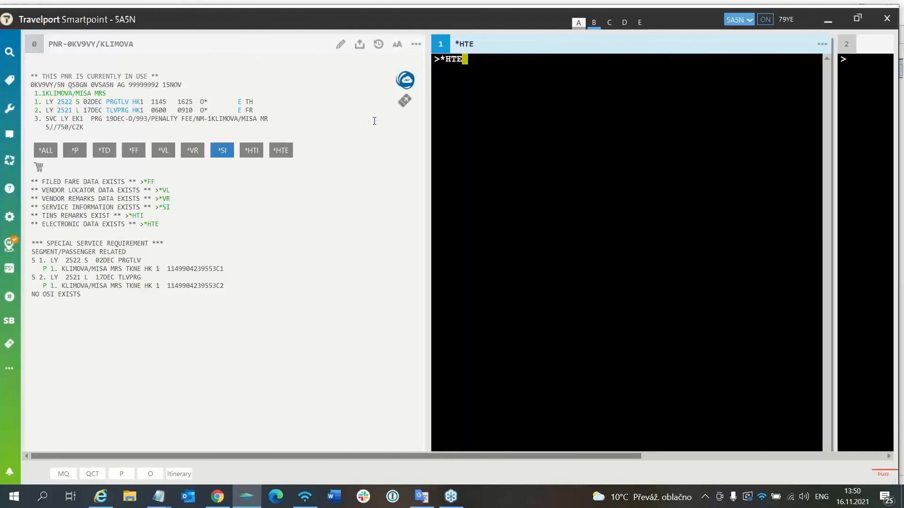
key("Return")
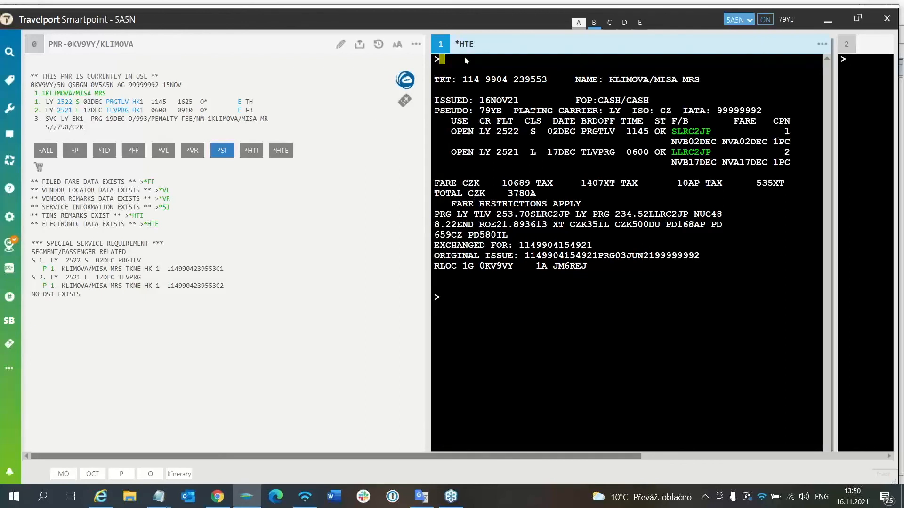